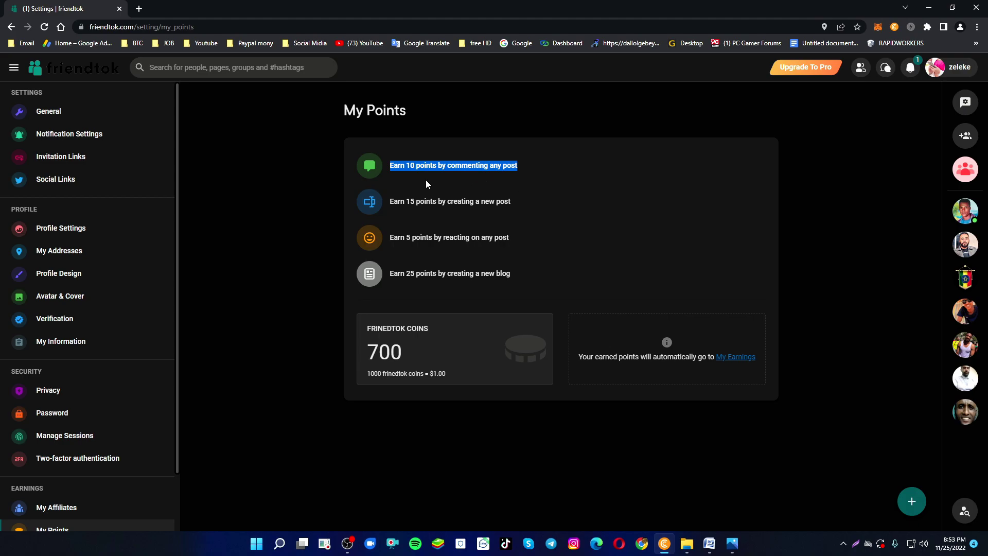
# Review the My Points rules for earning points by commenting, creating posts, reacting and creating blogs
pyautogui.click(467, 184)
pyautogui.doubleClick(508, 204)
pyautogui.moveTo(488, 207); pyautogui.dragTo(384, 206)
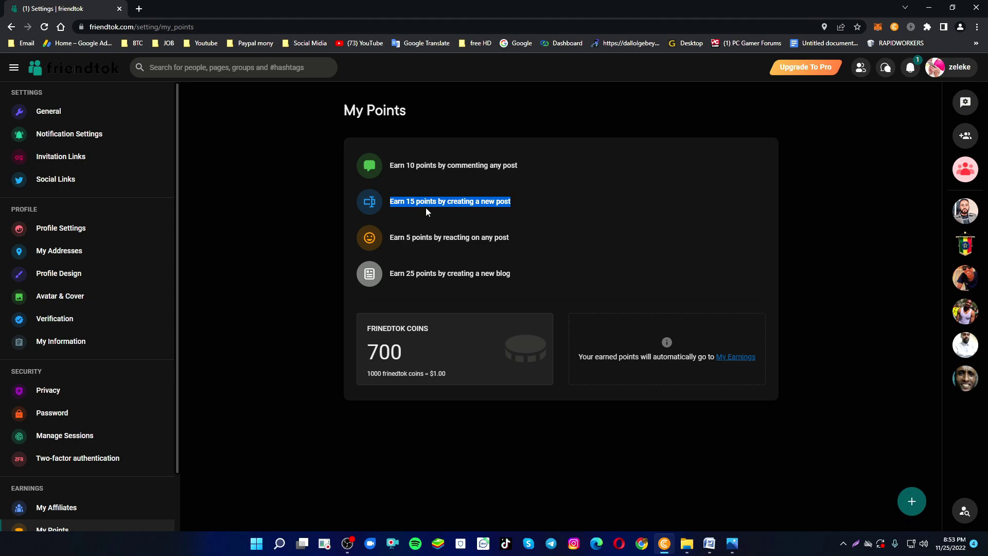
pyautogui.click(531, 221)
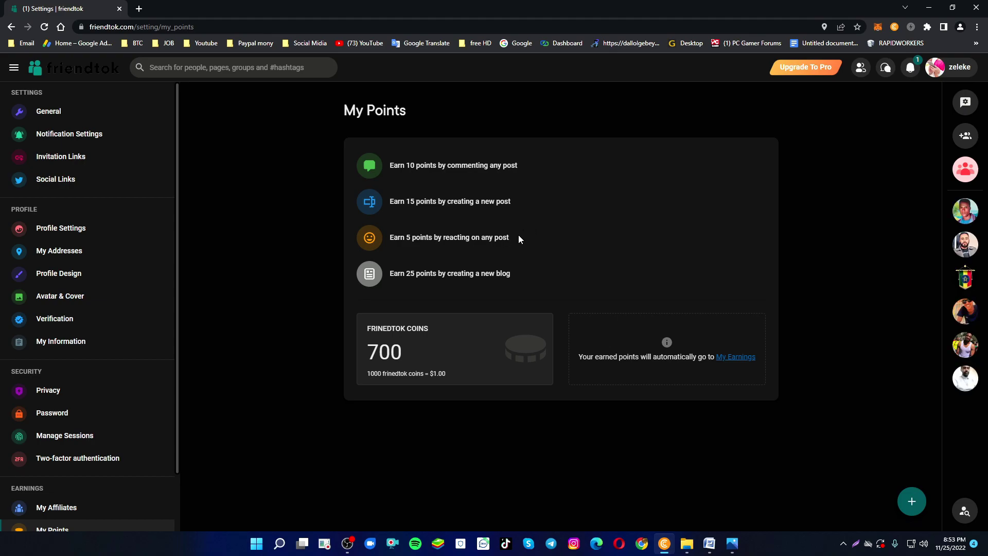
pyautogui.moveTo(517, 241); pyautogui.dragTo(387, 245)
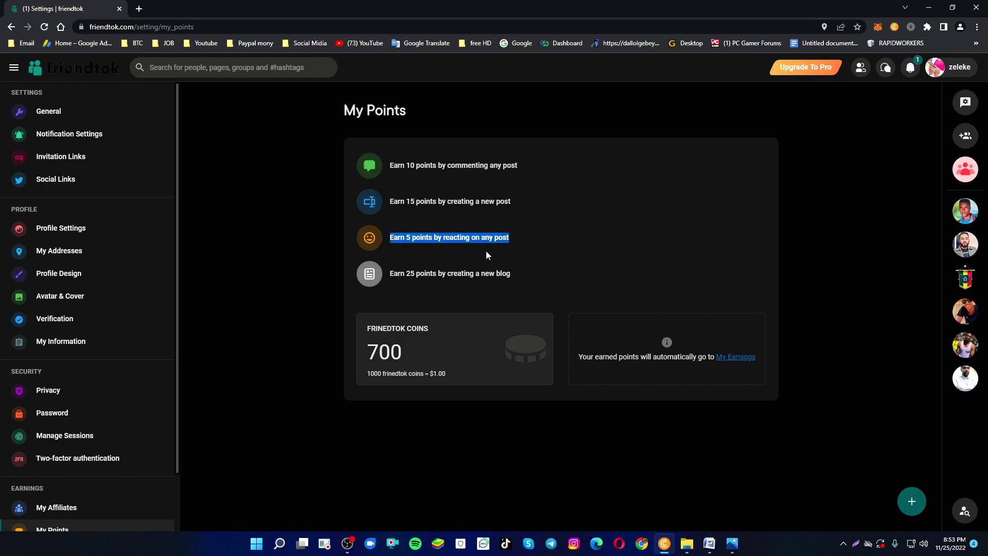
pyautogui.click(529, 250)
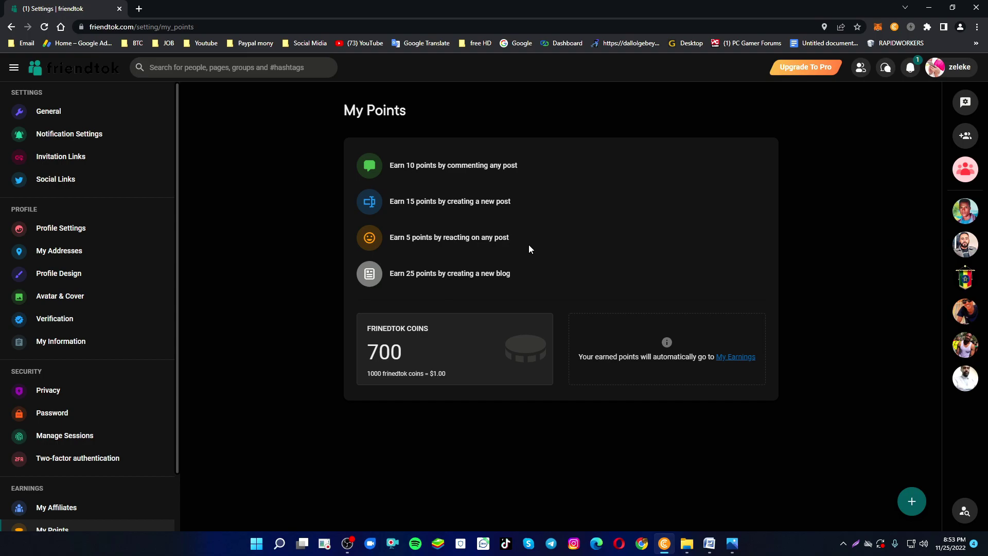
pyautogui.moveTo(511, 273); pyautogui.dragTo(388, 277)
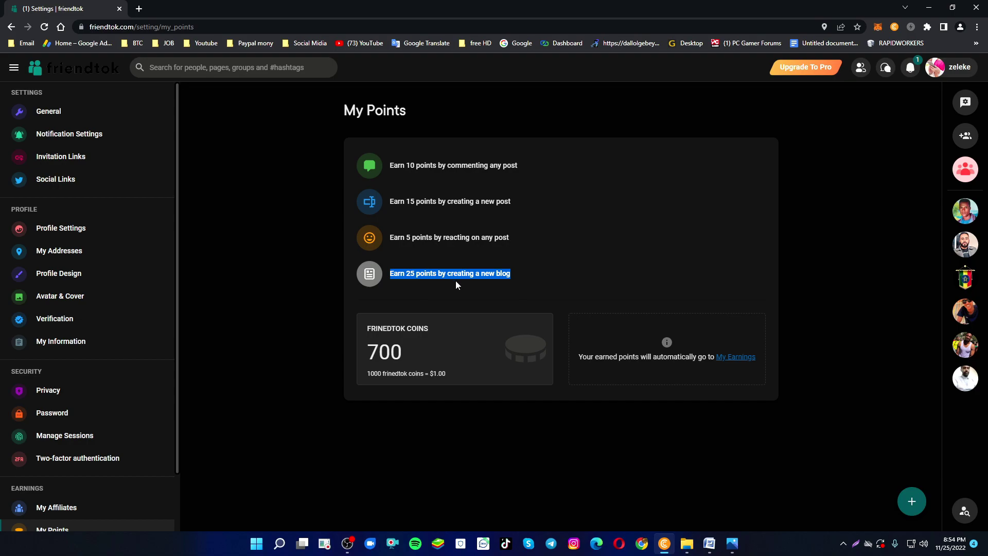
pyautogui.click(529, 282)
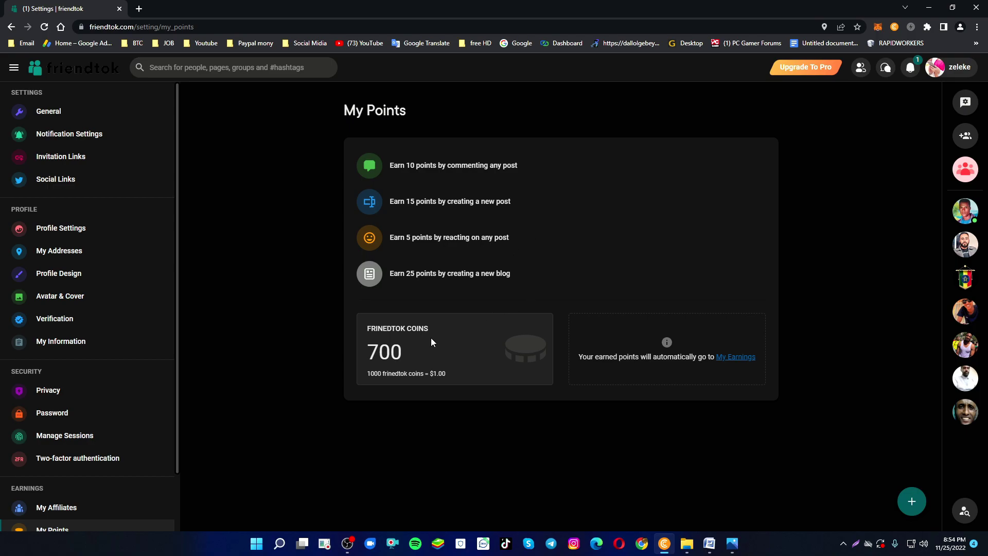
# Check the Frinedtok coins balance and the coin-to-dollar conversion rate on the My Points page
pyautogui.moveTo(437, 335); pyautogui.dragTo(362, 328)
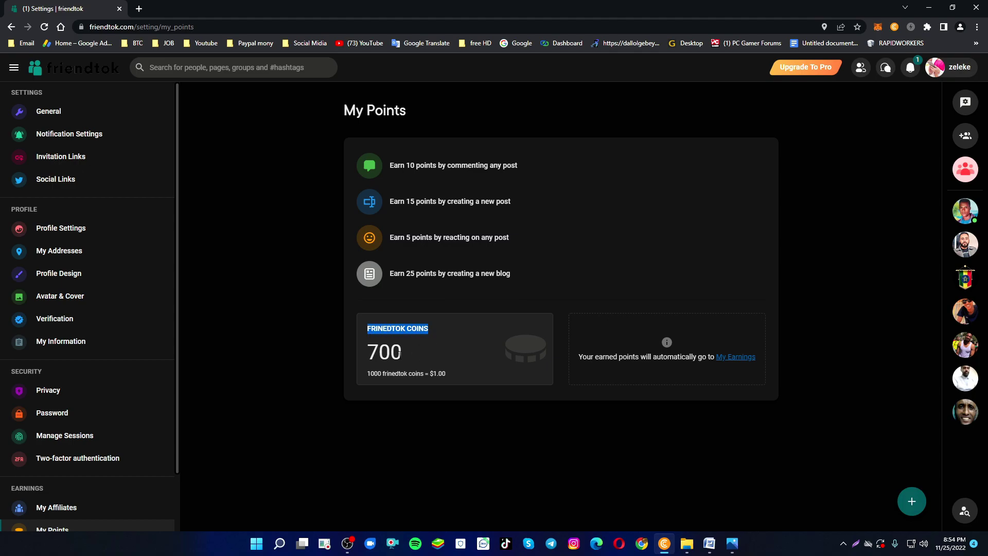
pyautogui.moveTo(409, 353); pyautogui.dragTo(362, 357)
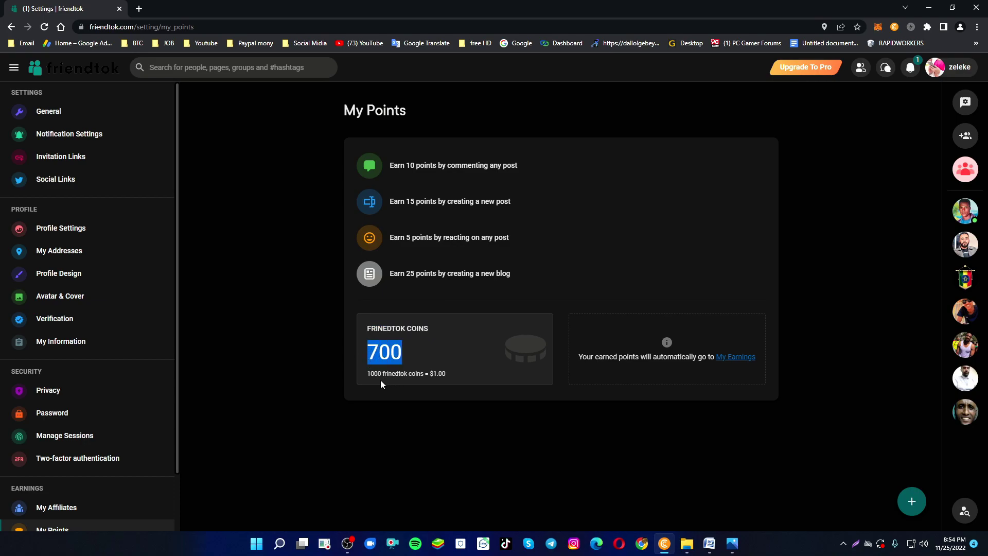
pyautogui.moveTo(449, 374); pyautogui.dragTo(372, 374)
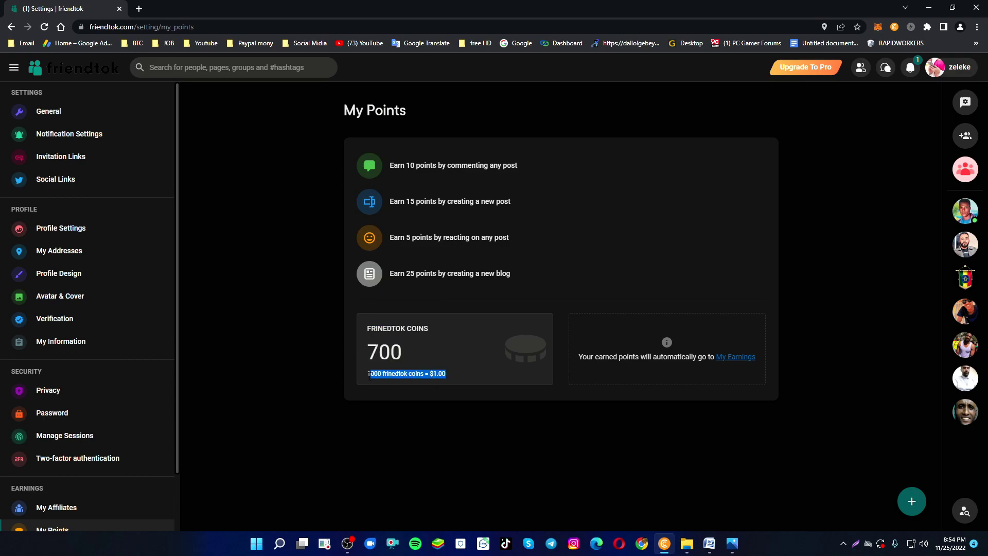
pyautogui.click(471, 375)
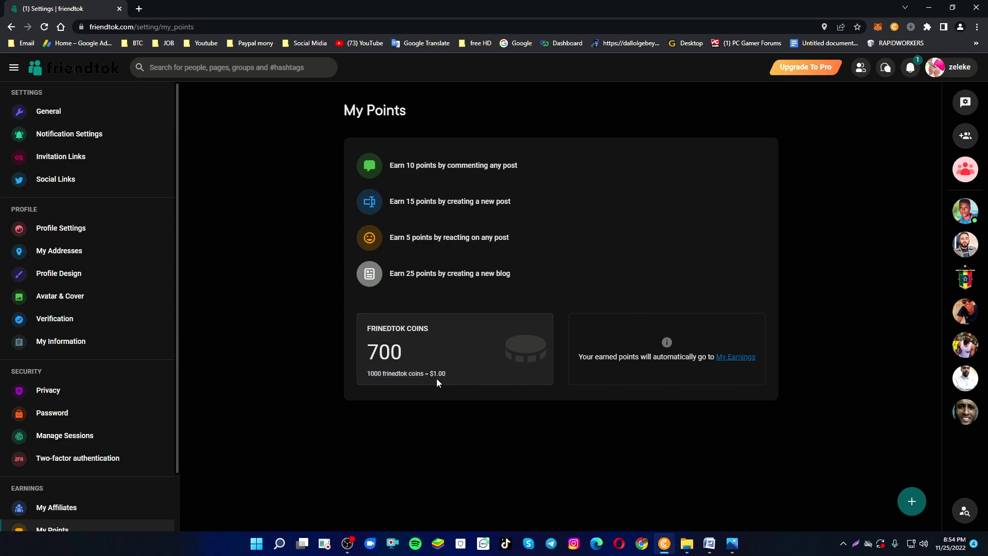
pyautogui.moveTo(435, 374); pyautogui.dragTo(428, 375)
pyautogui.click(469, 360)
# Open My Earnings from the earned points note and read the balance and minimum withdrawal notice
pyautogui.moveTo(581, 366); pyautogui.dragTo(715, 359)
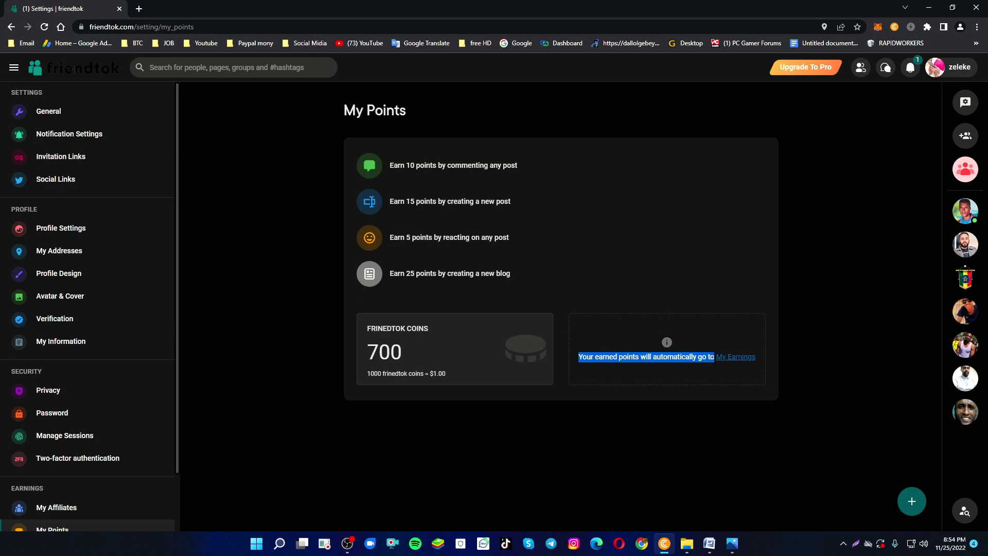
pyautogui.click(740, 360)
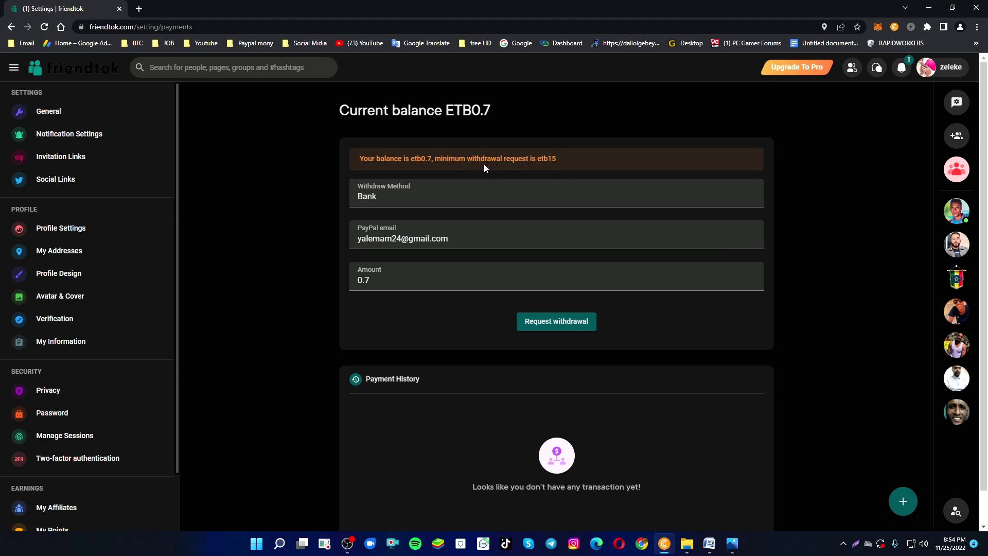
pyautogui.moveTo(561, 161); pyautogui.dragTo(348, 161)
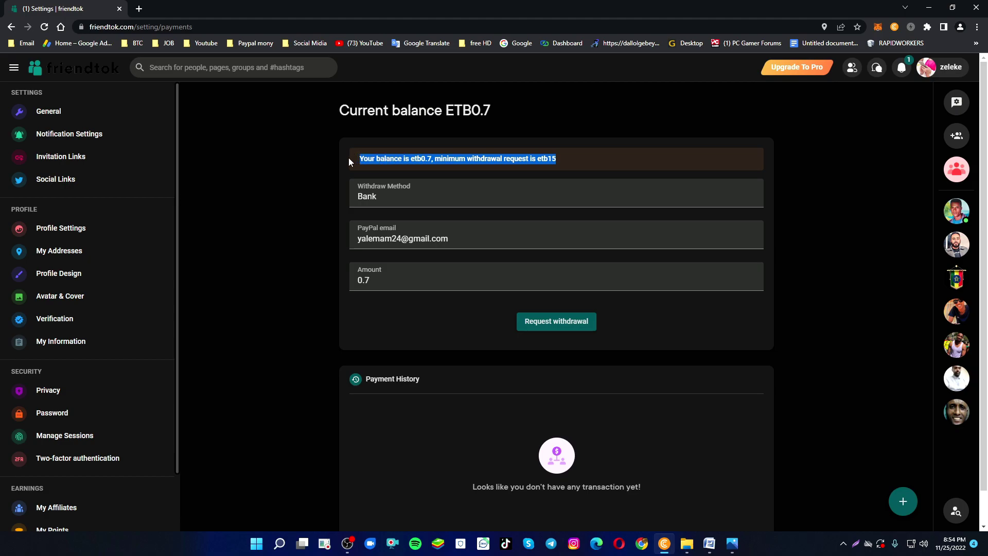
pyautogui.click(558, 162)
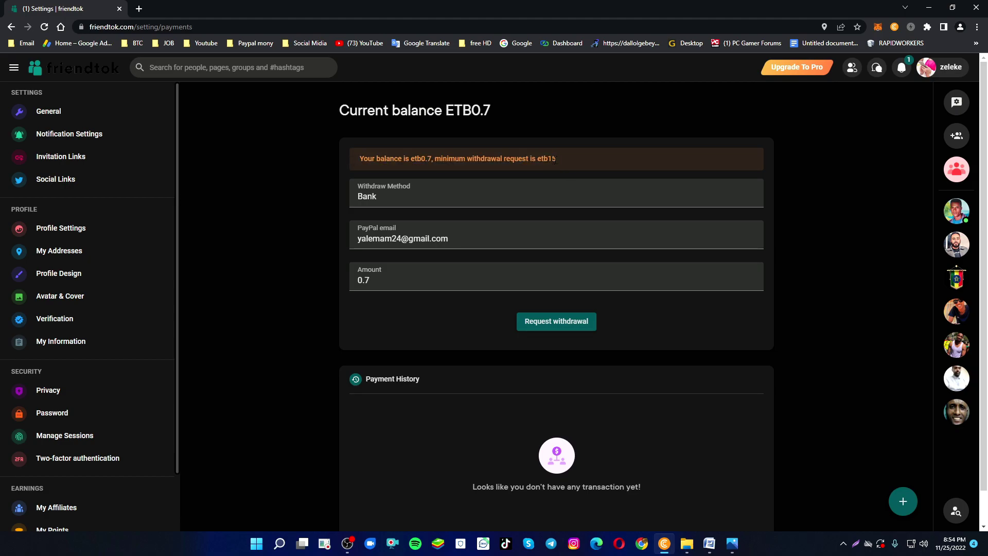
# Compare the withdrawal form's fields for the Mobile card transfer and Bank methods, ending on Bank
pyautogui.click(391, 191)
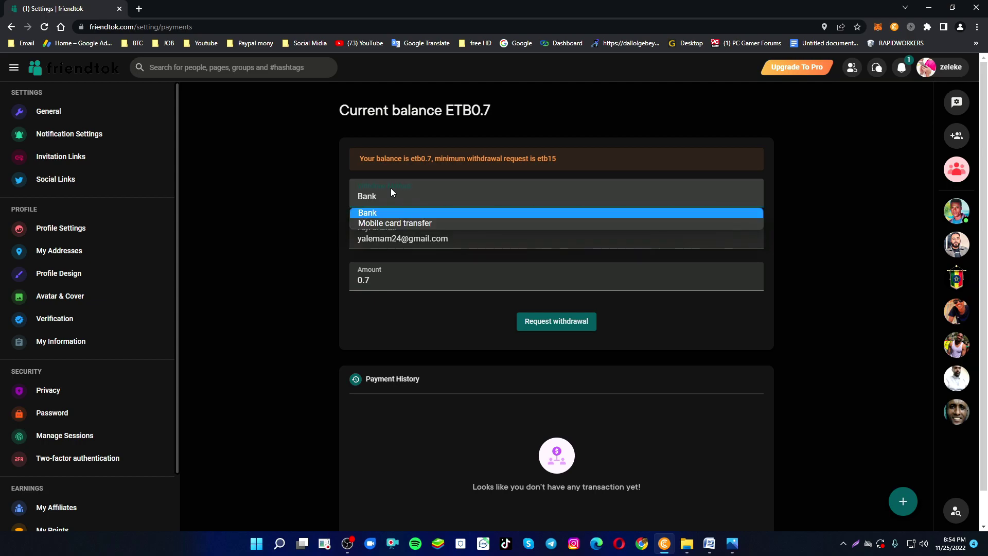
pyautogui.click(419, 224)
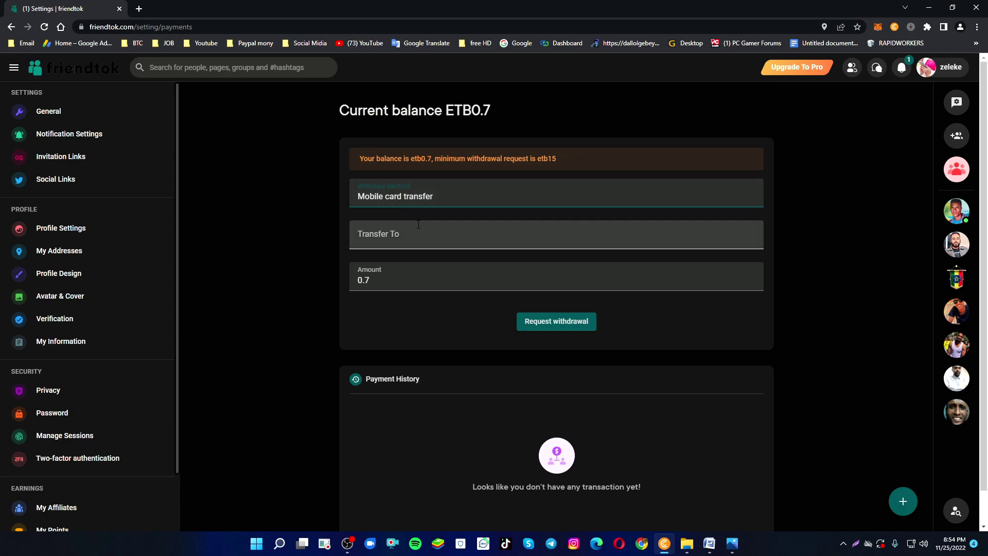
pyautogui.click(423, 201)
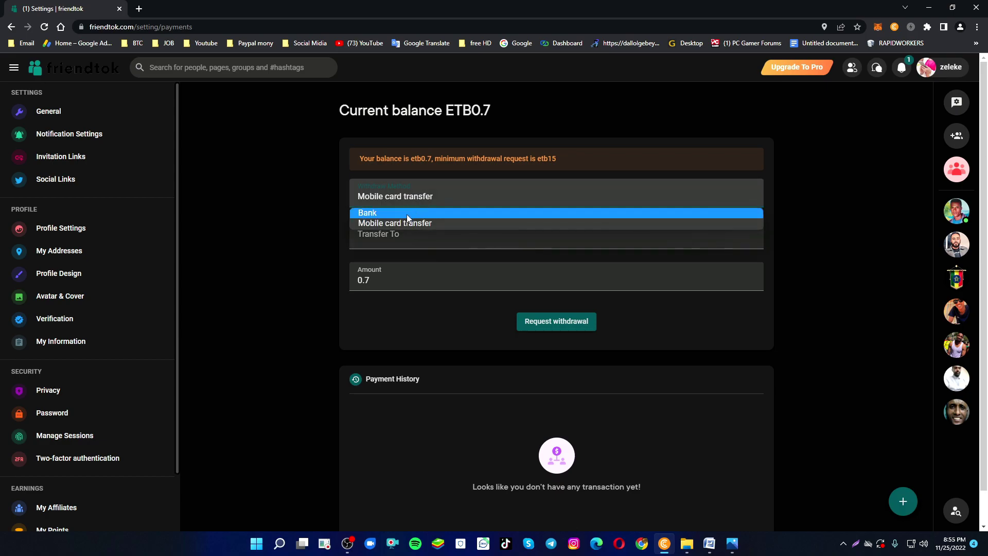
pyautogui.click(408, 214)
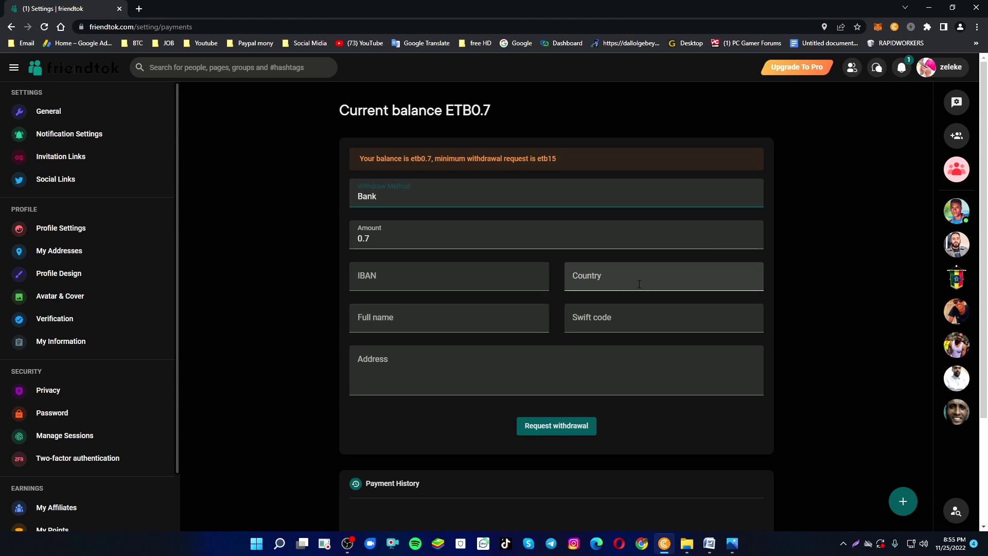
# Try to request a withdrawal with the bank details left blank, and switch the withdraw method to Mobile card transfer
pyautogui.scroll(-2, 435, 361)
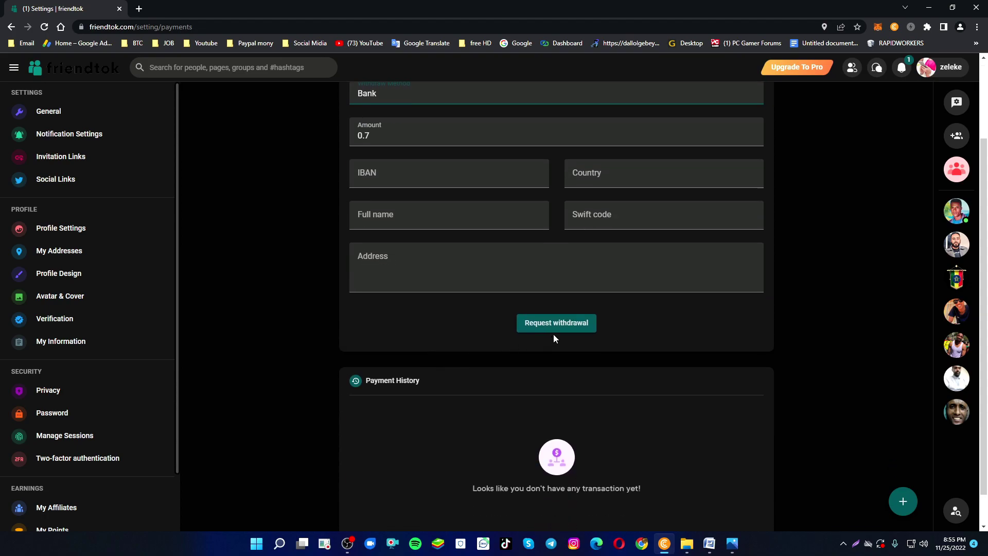
pyautogui.click(555, 323)
pyautogui.scroll(2, 453, 247)
pyautogui.click(430, 198)
pyautogui.click(428, 199)
pyautogui.press('Down')
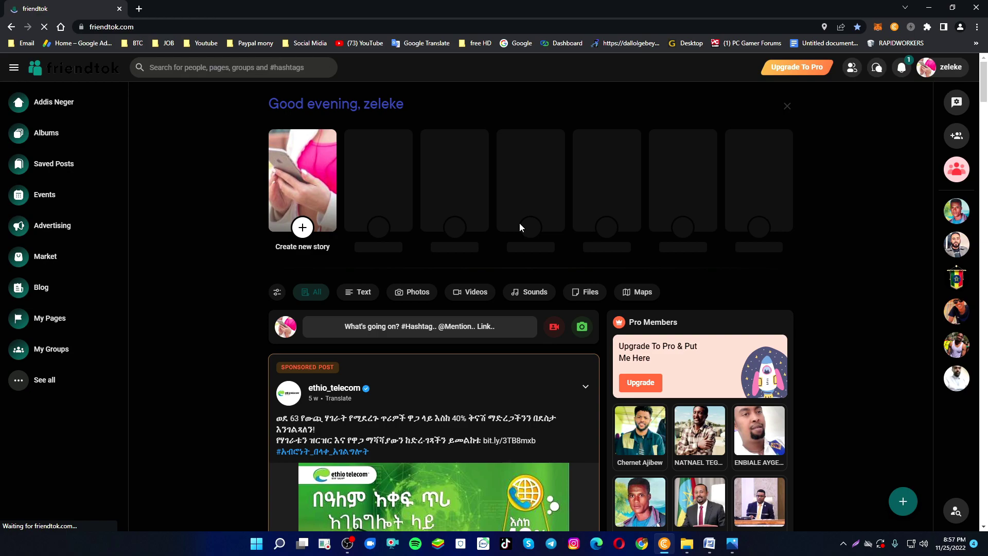
# Browse the home feed to examine the posts available for reacting and commenting
pyautogui.scroll(-7, 520, 224)
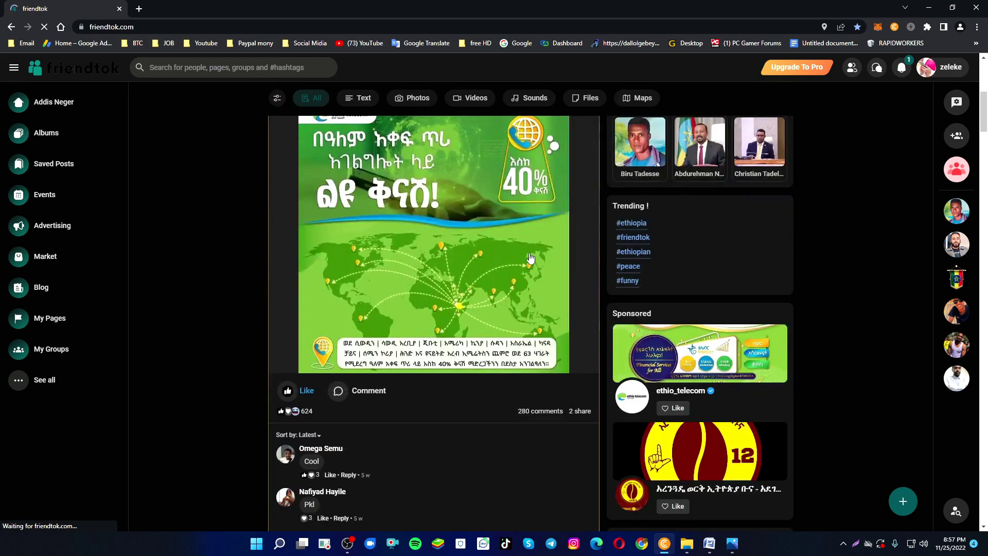
pyautogui.scroll(-12, 531, 257)
pyautogui.scroll(-15, 528, 260)
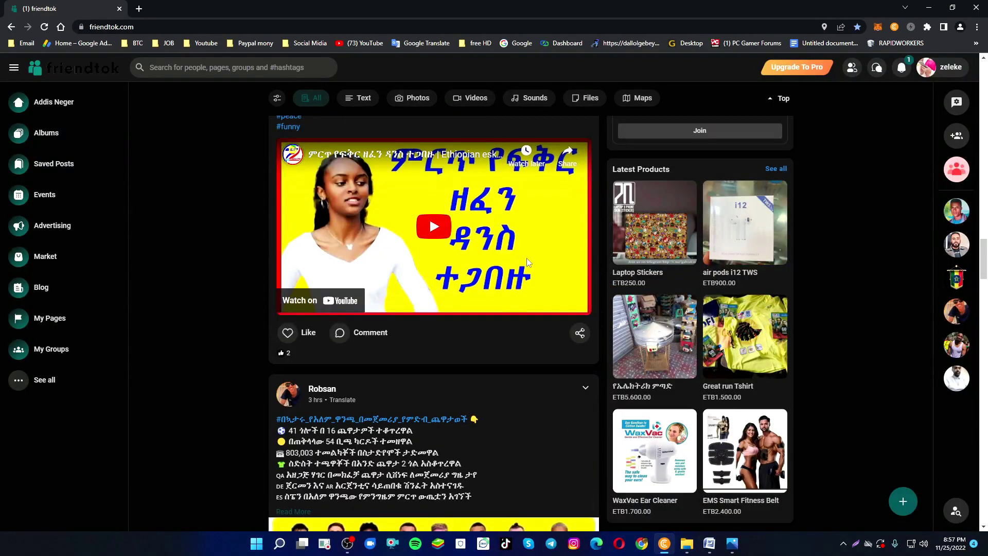
pyautogui.scroll(-18, 526, 258)
pyautogui.scroll(-5, 523, 264)
pyautogui.scroll(-8, 521, 270)
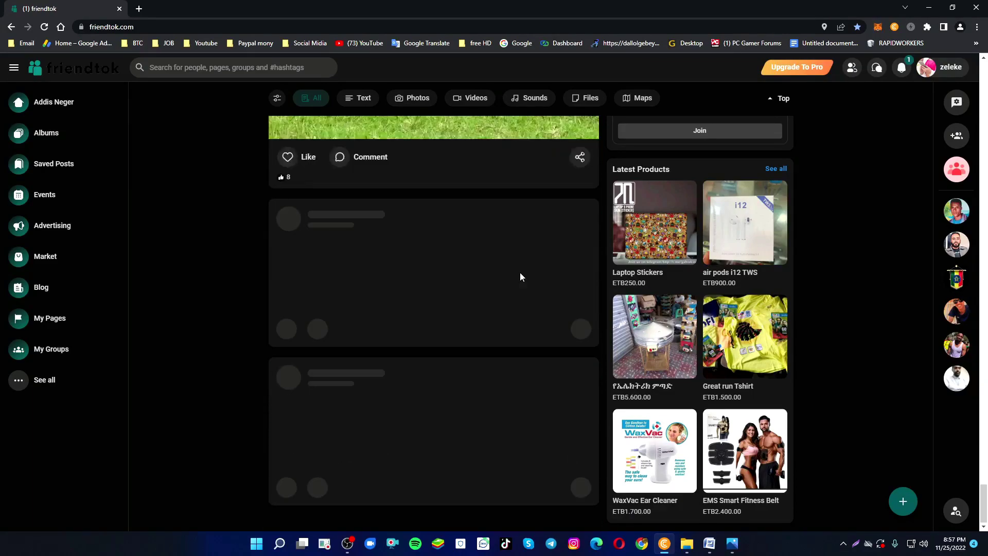
pyautogui.scroll(-18, 520, 276)
pyautogui.scroll(-20, 521, 278)
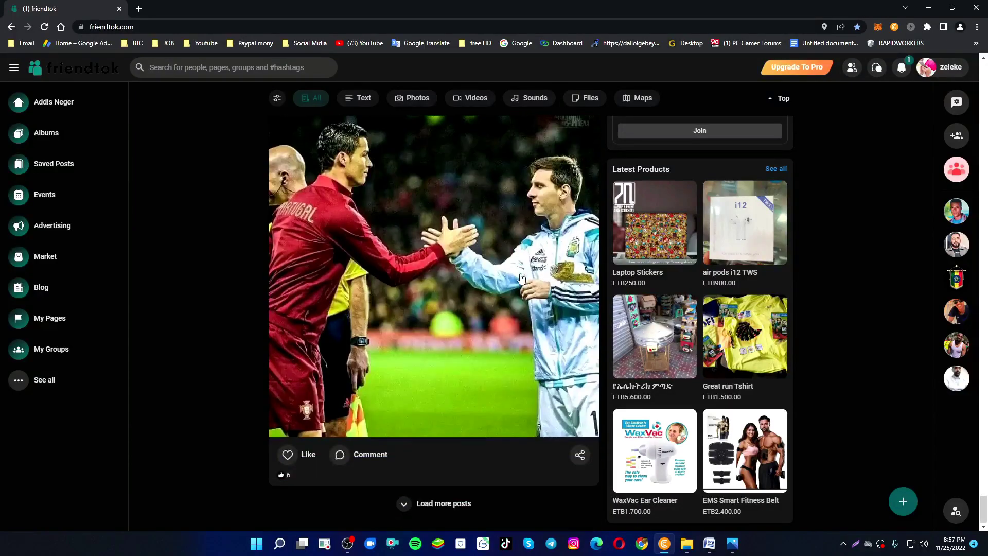
pyautogui.scroll(-6, 521, 279)
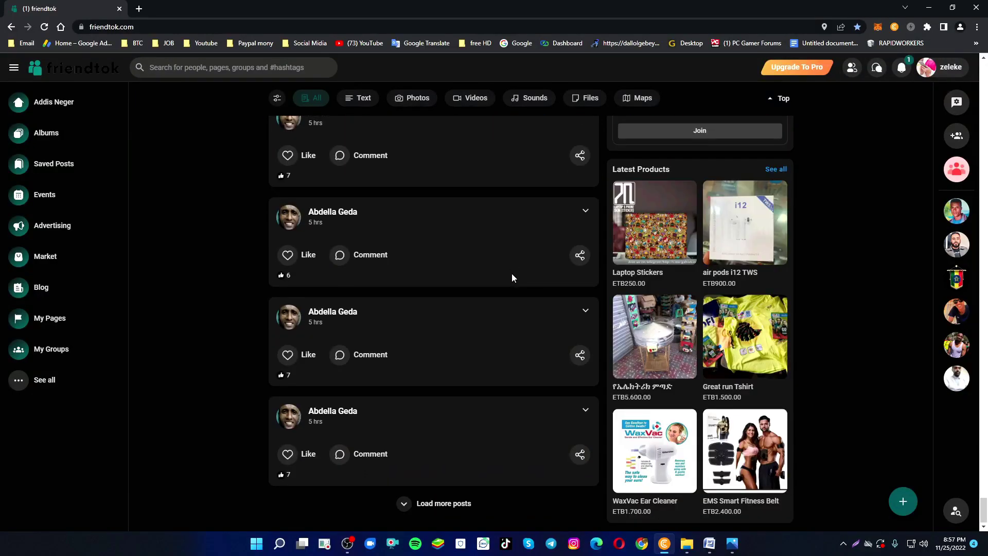
pyautogui.scroll(-10, 511, 278)
pyautogui.scroll(-15, 511, 280)
pyautogui.scroll(-3, 509, 280)
pyautogui.scroll(-5, 509, 276)
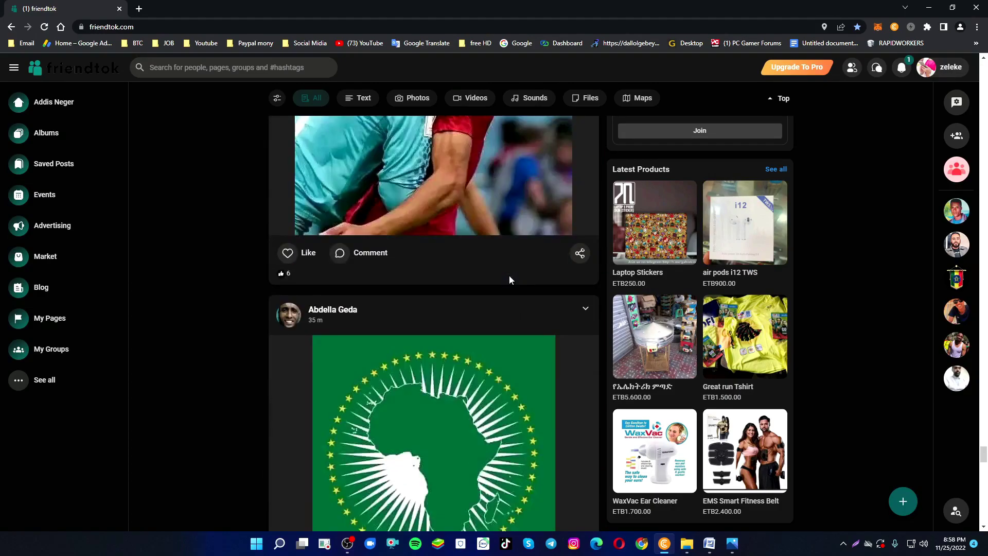
pyautogui.scroll(5, 510, 279)
pyautogui.scroll(-5, 504, 281)
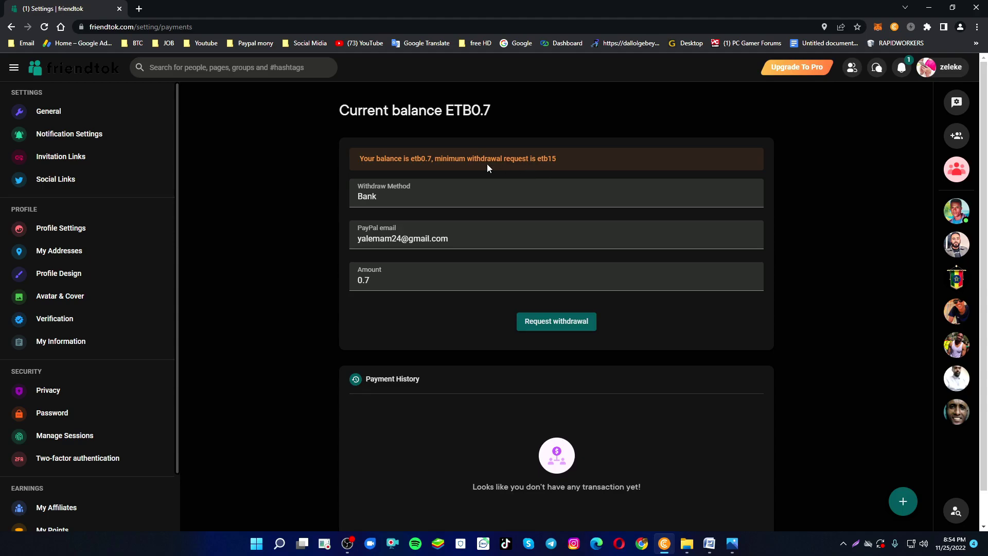
# Review the minimum withdrawal notice and the fields required for the Mobile card transfer and Bank withdraw methods
pyautogui.moveTo(559, 158); pyautogui.dragTo(349, 161)
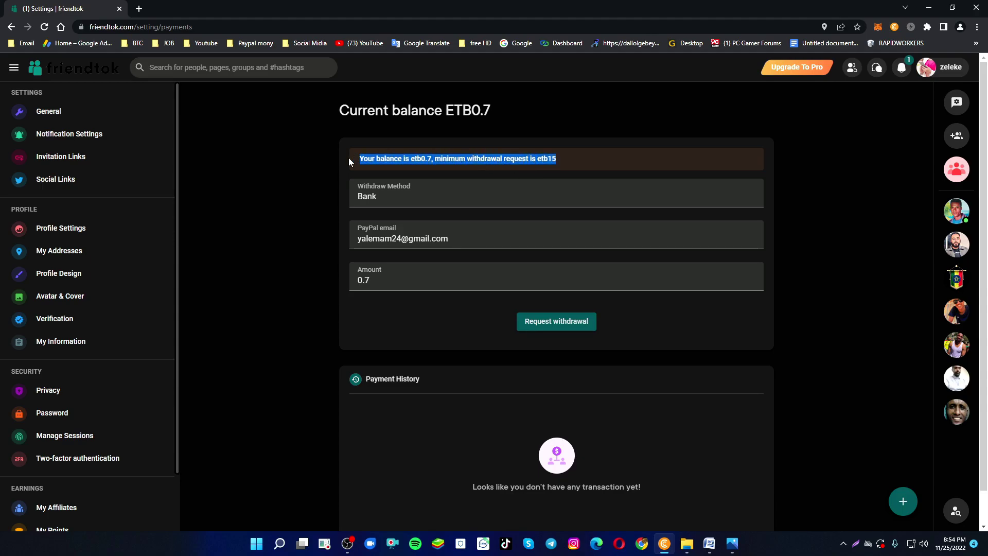
pyautogui.click(556, 160)
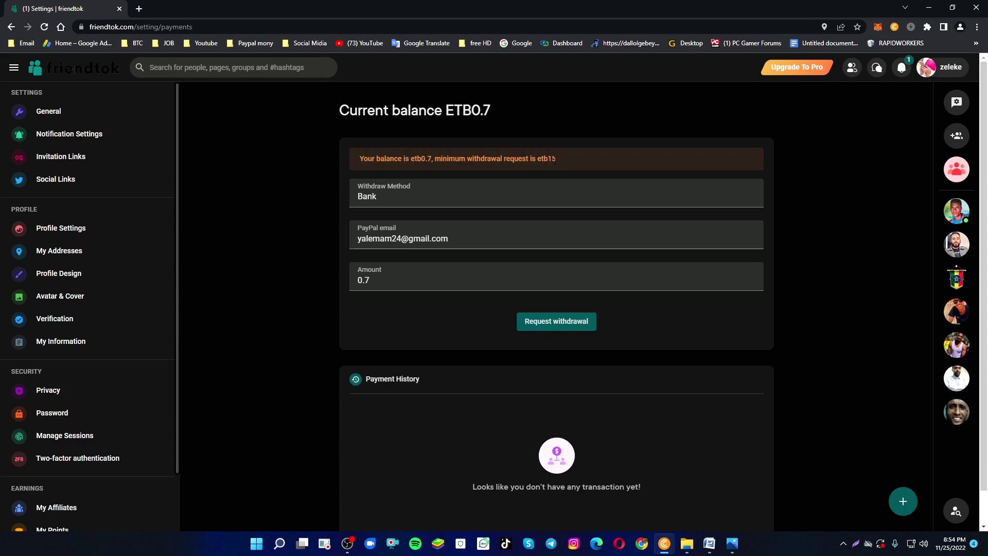
pyautogui.click(391, 187)
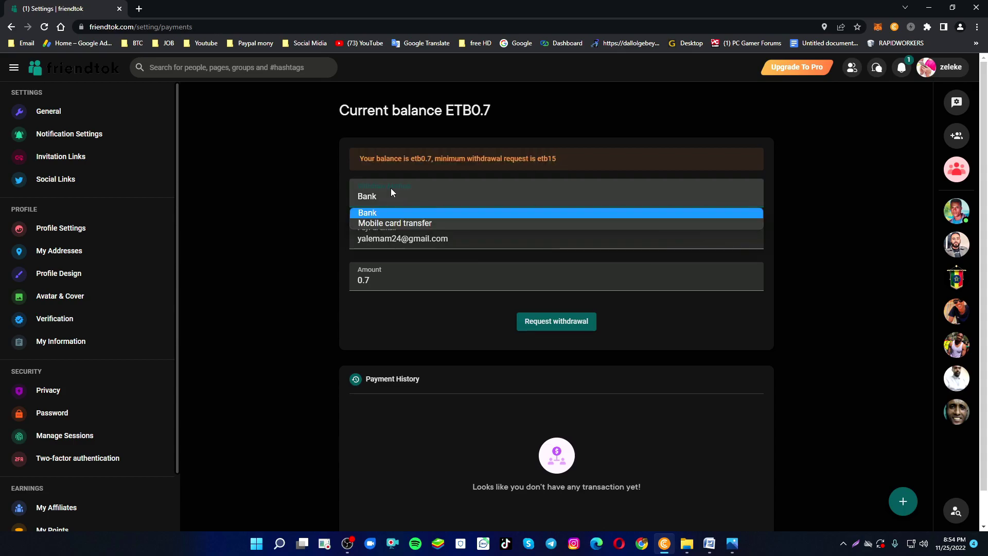
pyautogui.click(415, 223)
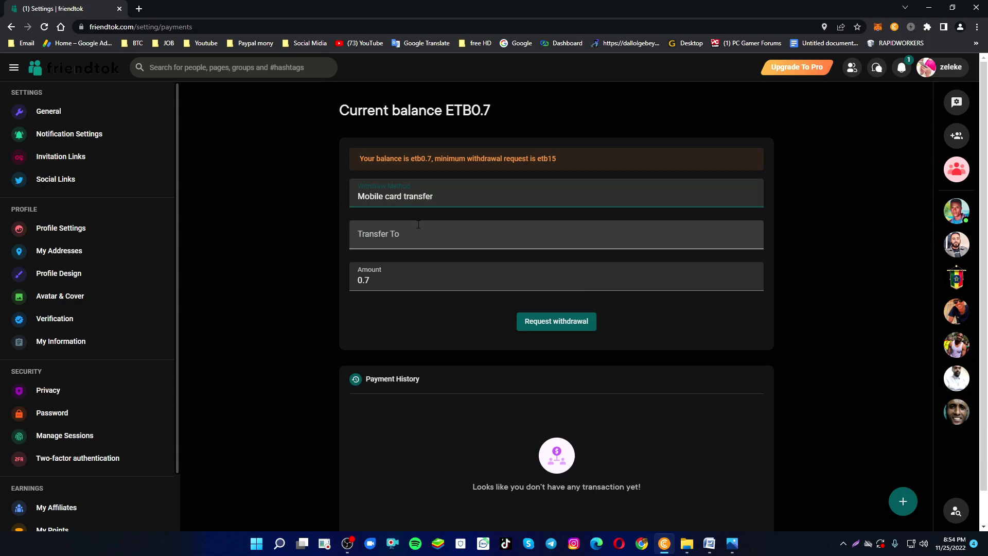
pyautogui.click(423, 200)
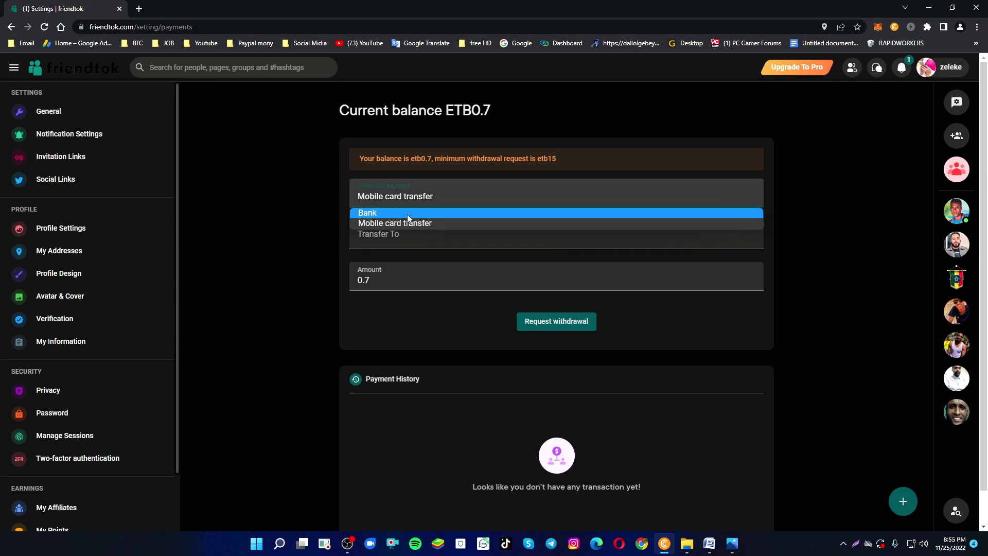
pyautogui.click(406, 215)
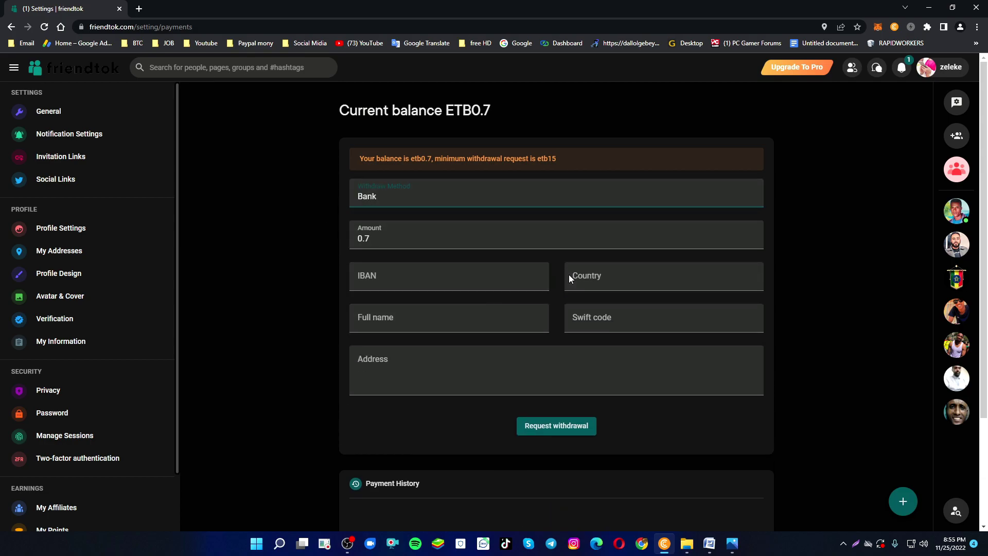
# Try to submit the blank bank withdrawal request, and set the withdraw method to Mobile card transfer
pyautogui.scroll(-2, 540, 344)
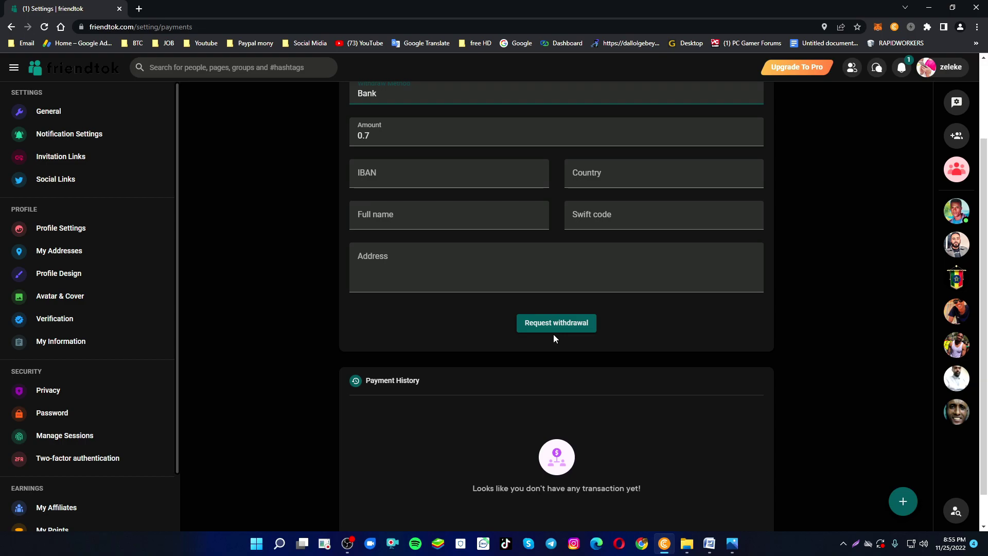
pyautogui.click(555, 328)
pyautogui.click(428, 199)
pyautogui.click(435, 223)
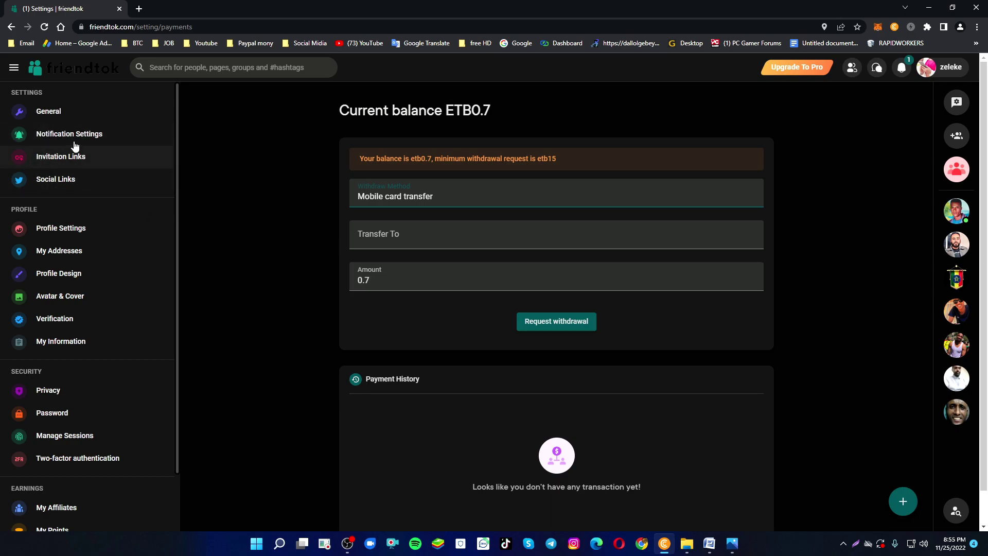
# Open the Invitation Links settings, generate one invitation link and copy its URL
pyautogui.click(53, 161)
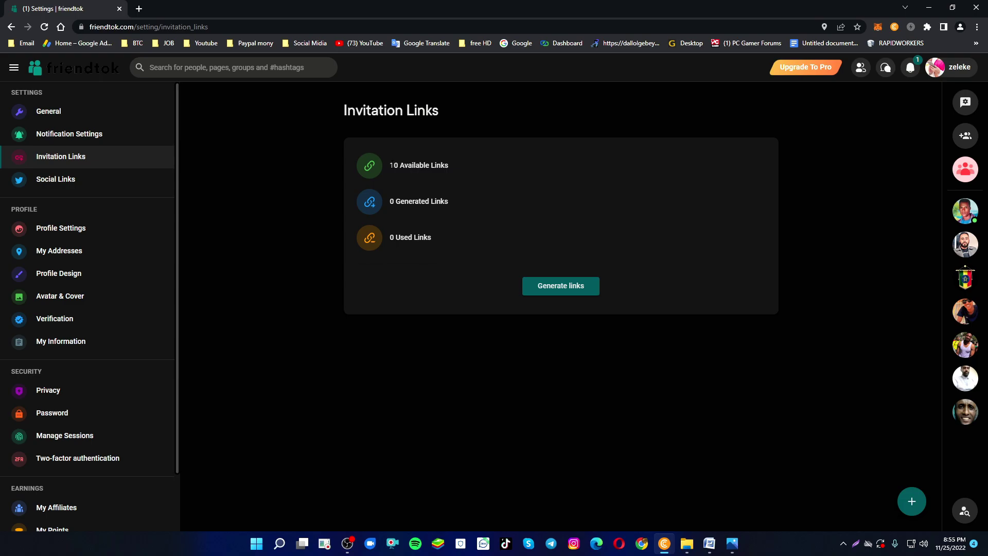
pyautogui.moveTo(391, 165); pyautogui.dragTo(444, 166)
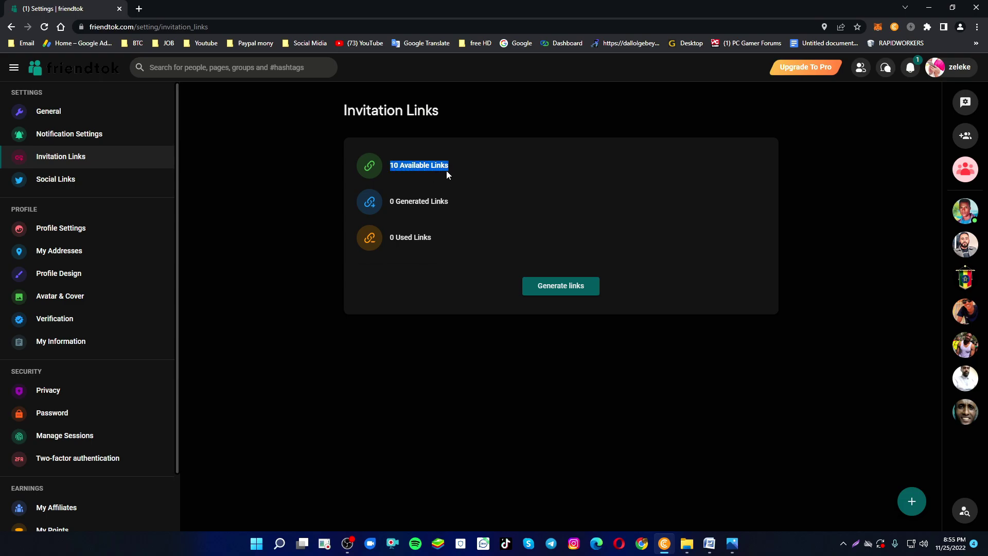
pyautogui.click(490, 191)
pyautogui.click(563, 287)
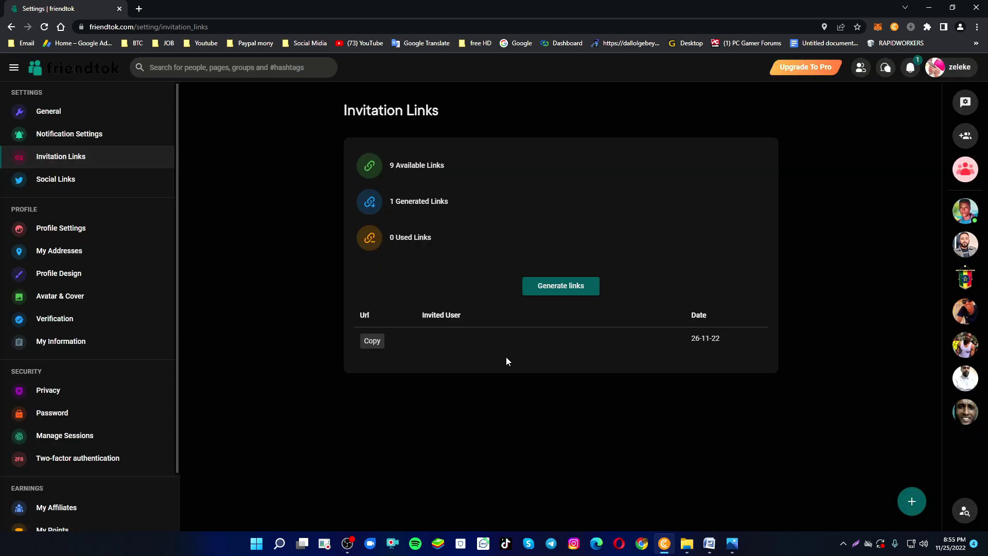
pyautogui.click(372, 345)
# Send a friend invitation from the profile menu to the friend's e-mail address, and close the menu
pyautogui.click(945, 77)
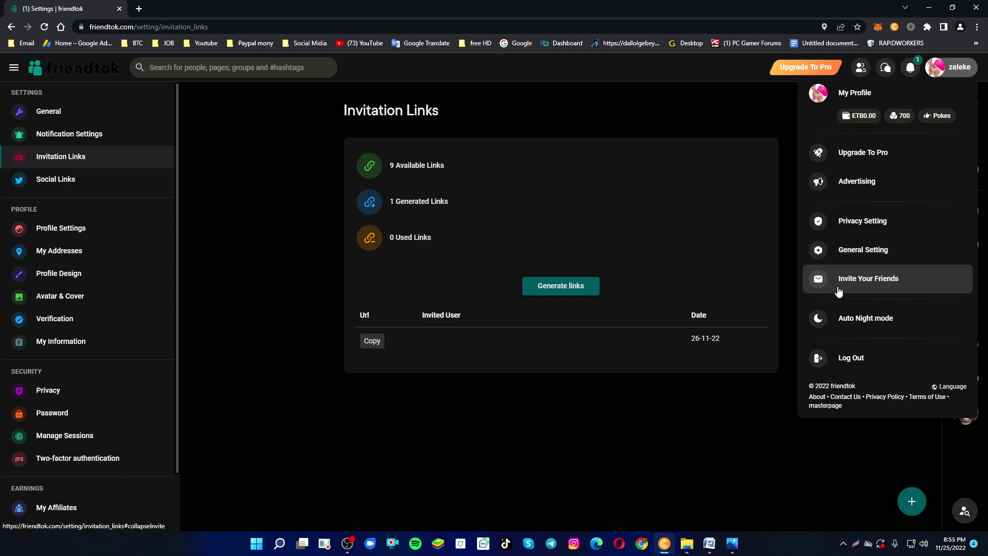
pyautogui.click(891, 283)
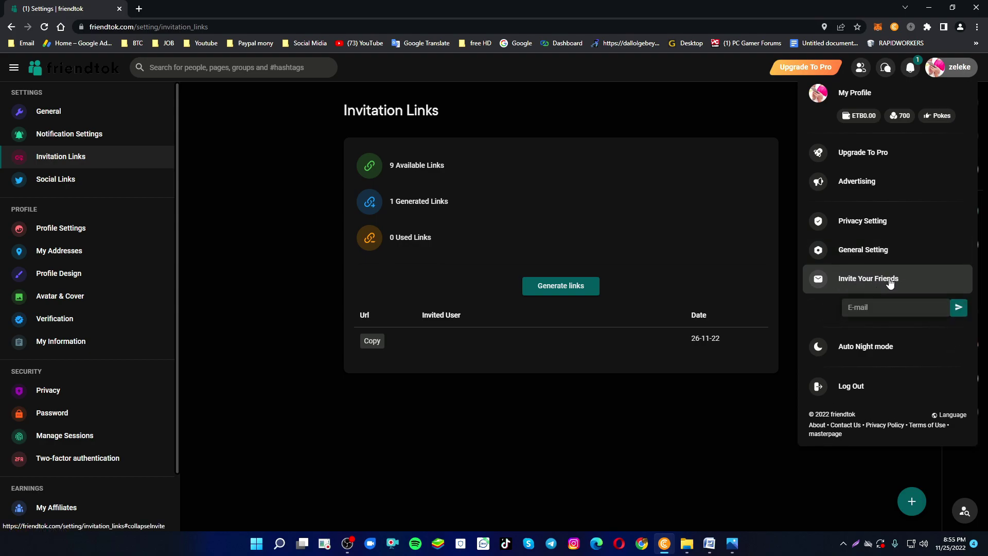
pyautogui.click(868, 307)
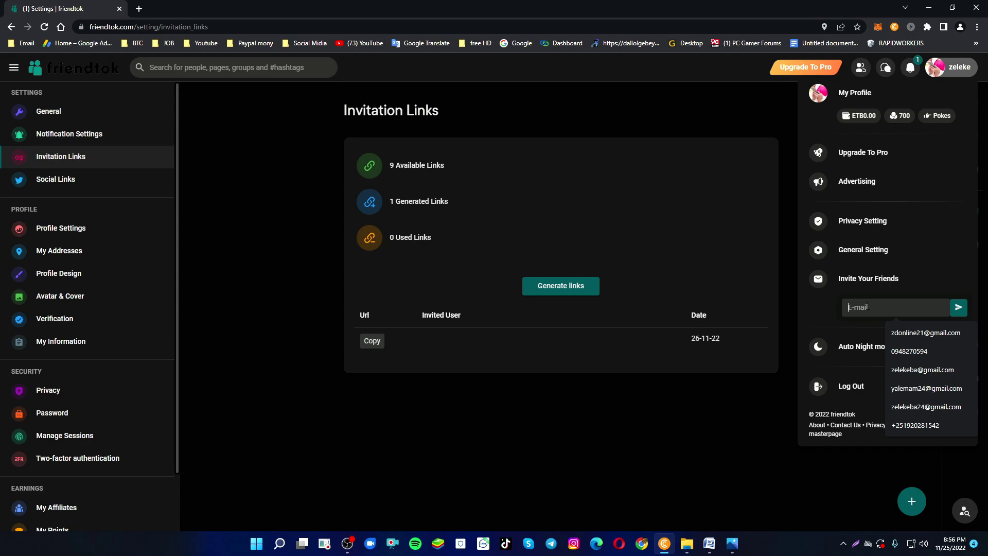
pyautogui.click(933, 408)
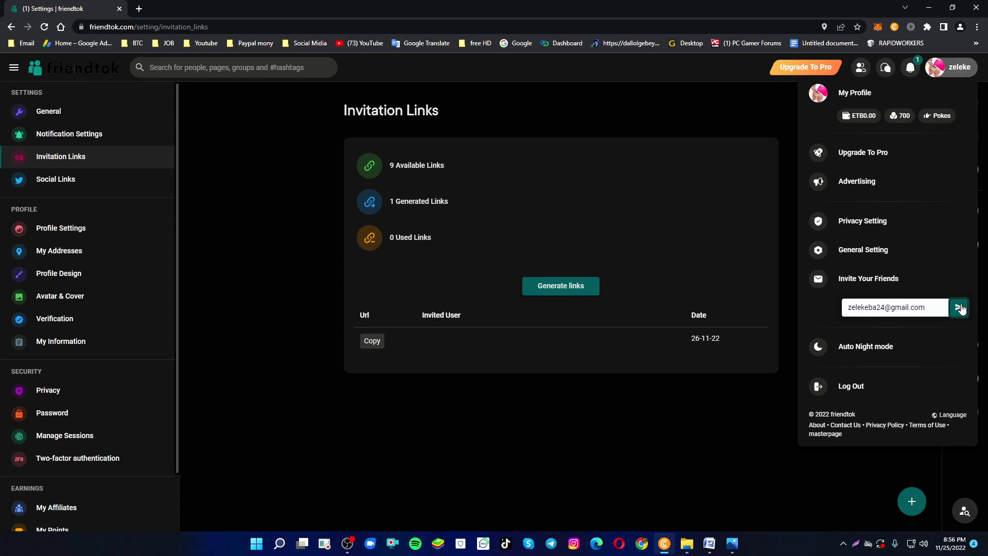
pyautogui.click(959, 308)
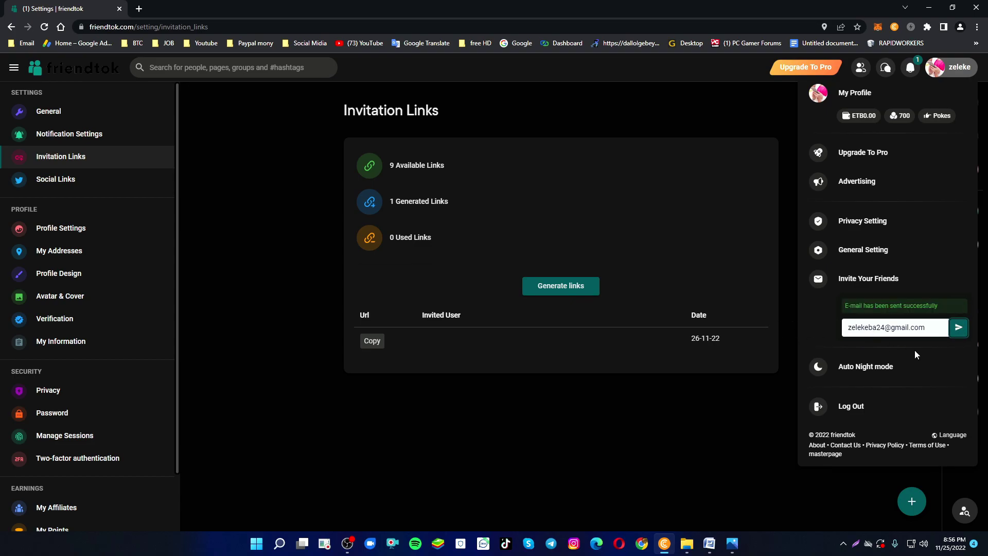
pyautogui.moveTo(931, 330); pyautogui.dragTo(740, 311)
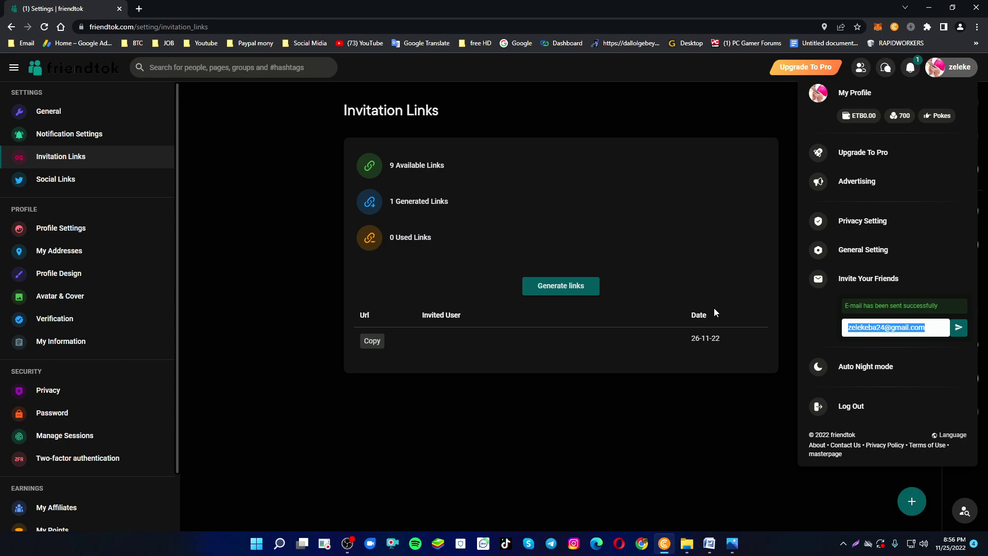
pyautogui.click(621, 279)
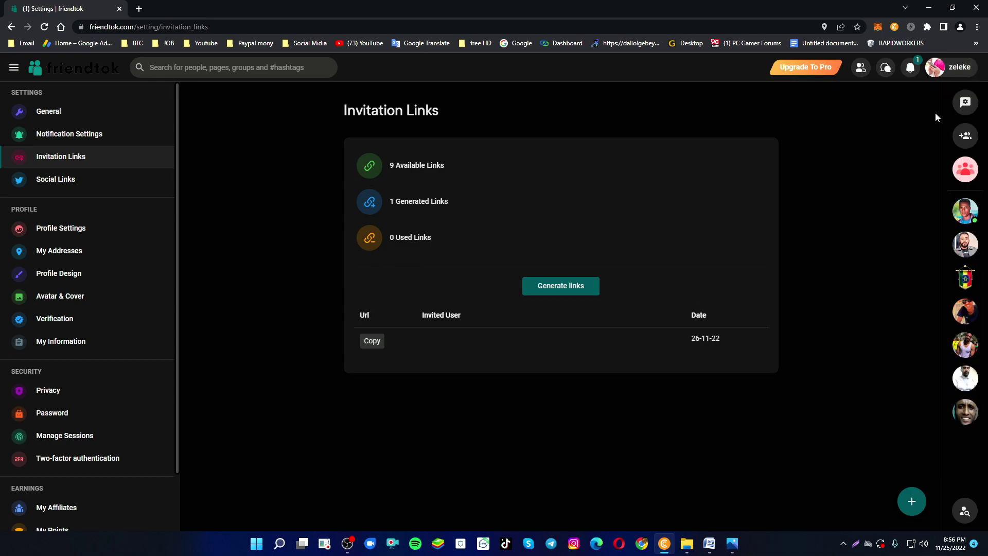
pyautogui.click(965, 75)
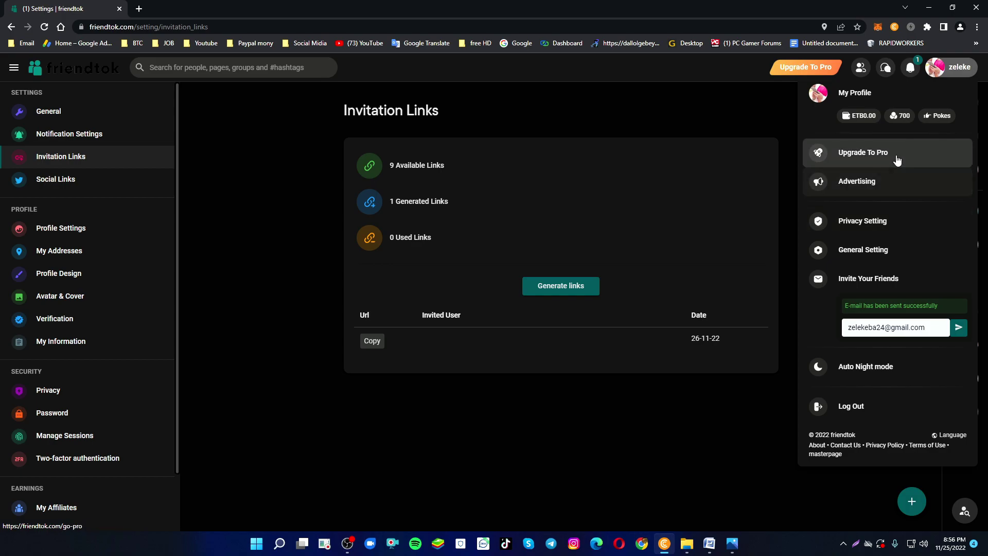
pyautogui.click(957, 72)
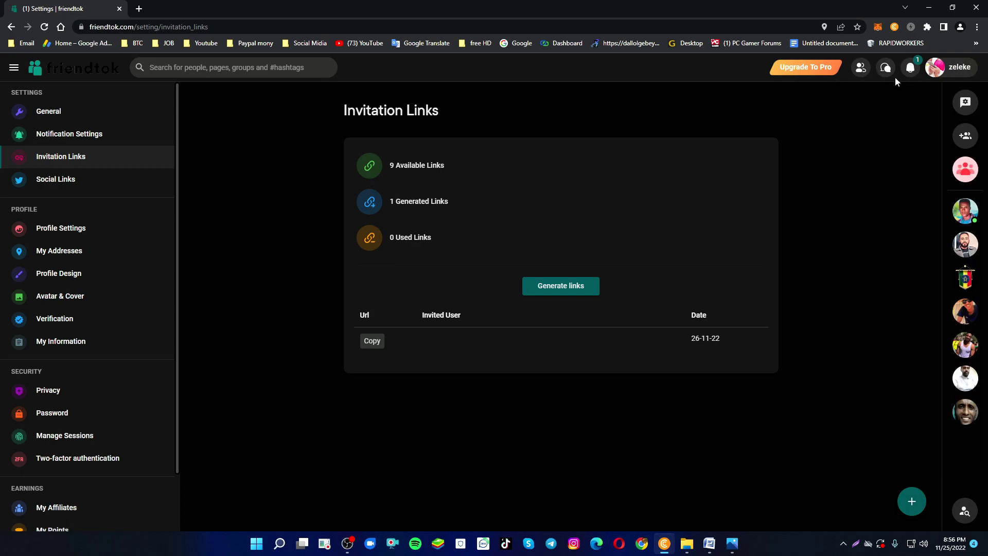
# Review the documents required for profile verification and the categories offered for downloading account information
pyautogui.click(51, 320)
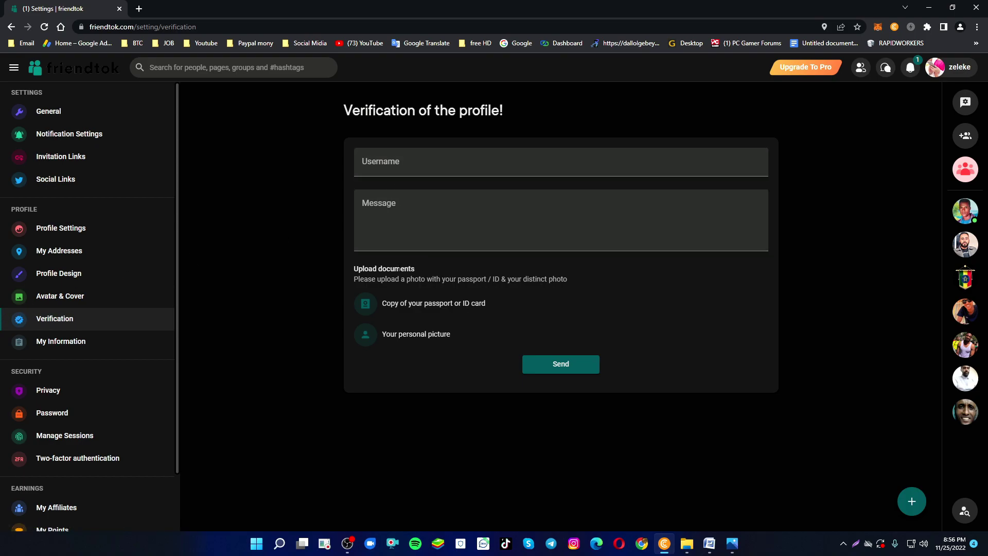
pyautogui.moveTo(438, 271); pyautogui.dragTo(313, 272)
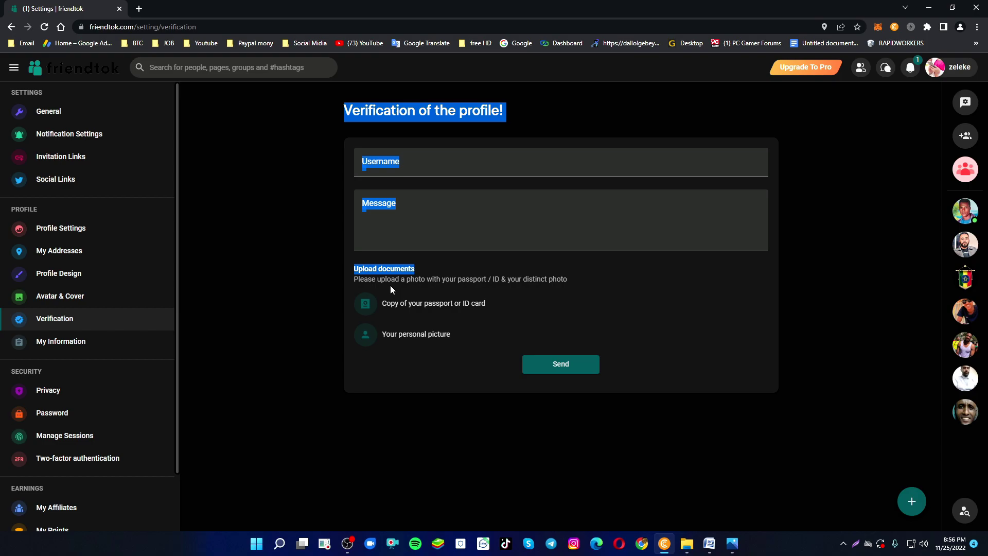
pyautogui.click(422, 293)
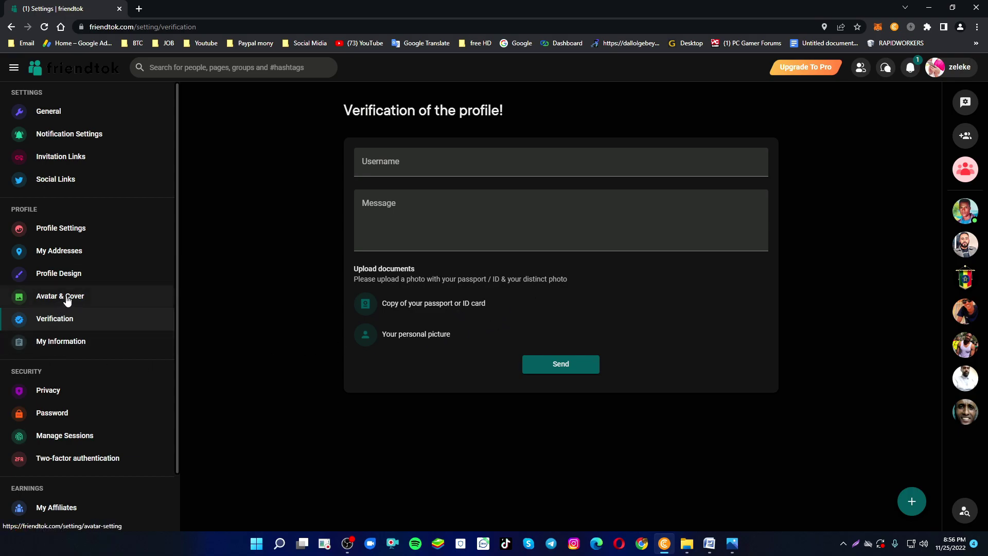
pyautogui.click(59, 349)
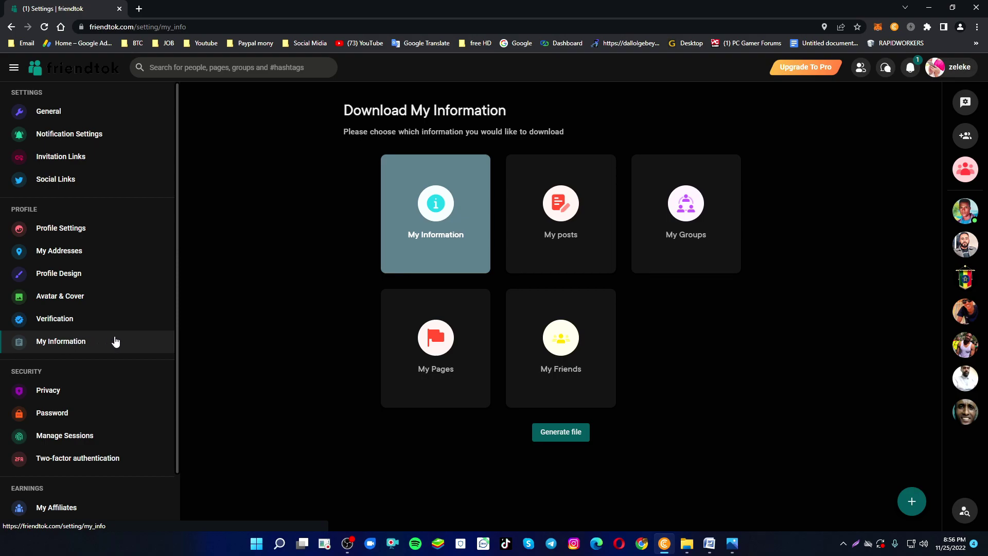
# Open the My Affiliates page and read the credit offered for each referred user
pyautogui.scroll(-1, 168, 345)
pyautogui.click(65, 444)
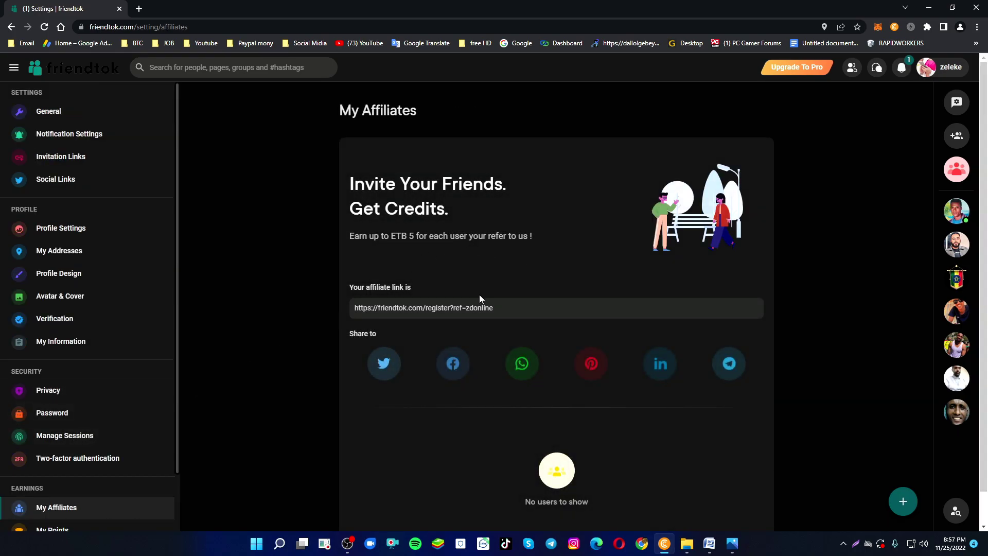
pyautogui.moveTo(427, 113); pyautogui.dragTo(319, 120)
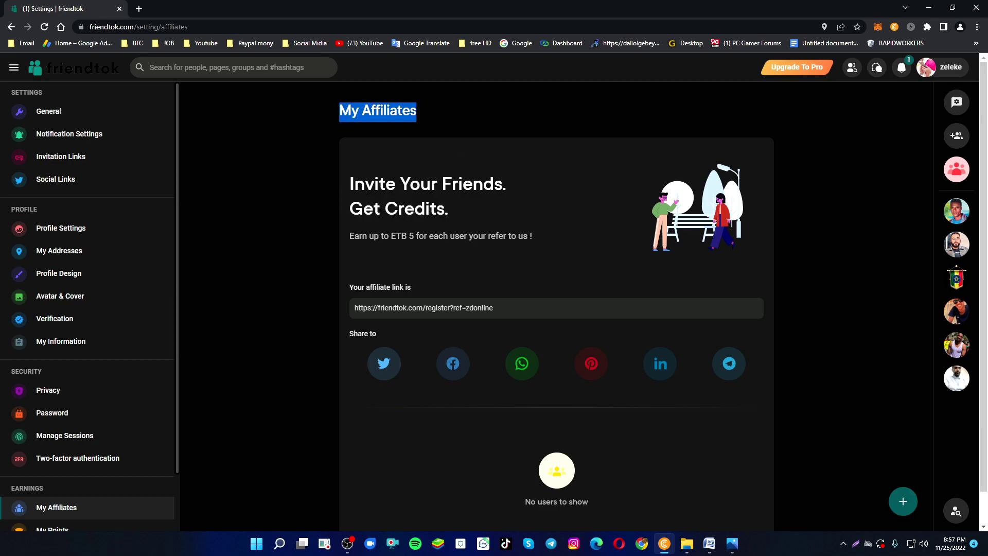
pyautogui.moveTo(349, 186); pyautogui.dragTo(509, 218)
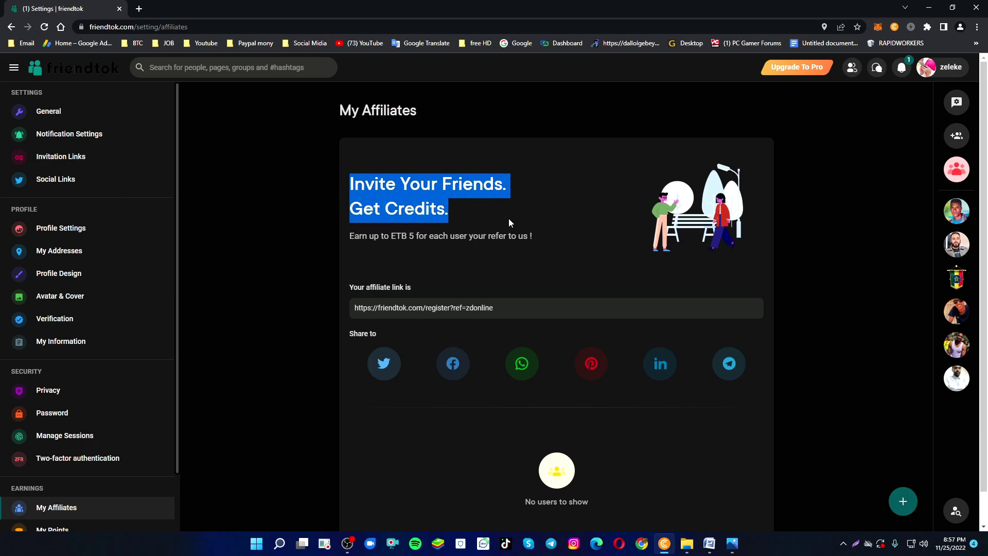
pyautogui.click(476, 220)
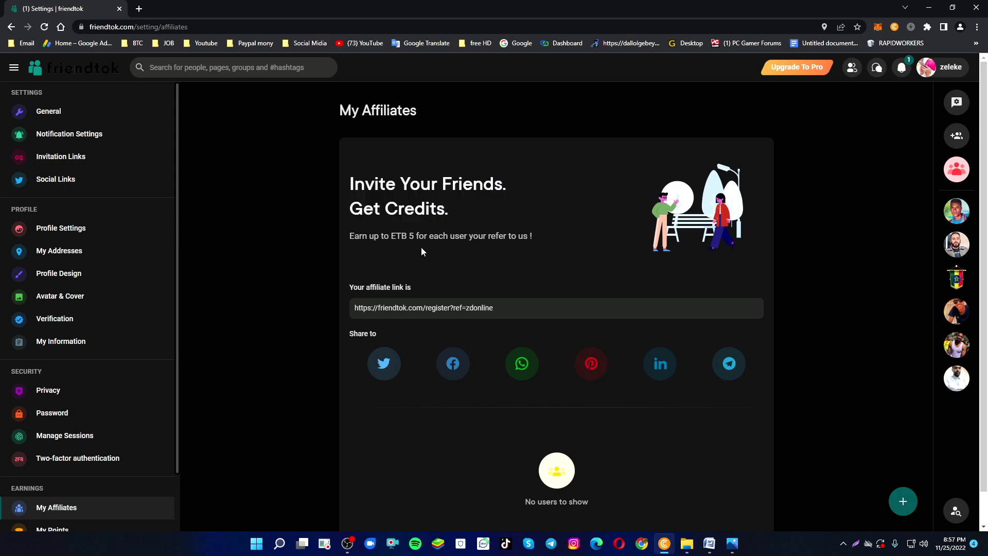
pyautogui.moveTo(542, 237); pyautogui.dragTo(349, 238)
pyautogui.click(536, 292)
# Copy the affiliate registration link from the My Affiliates page
pyautogui.moveTo(500, 312); pyautogui.dragTo(317, 307)
pyautogui.rightClick(398, 312)
pyautogui.click(431, 319)
# Look over the social sharing options for the affiliate link and return to the friendtok home page
pyautogui.scroll(-1, 539, 315)
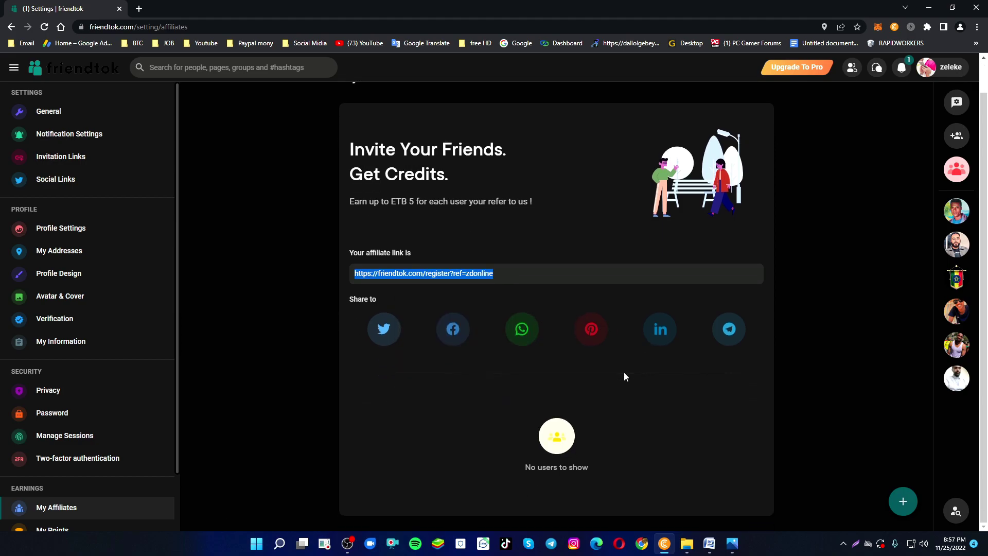
pyautogui.scroll(-2, 122, 446)
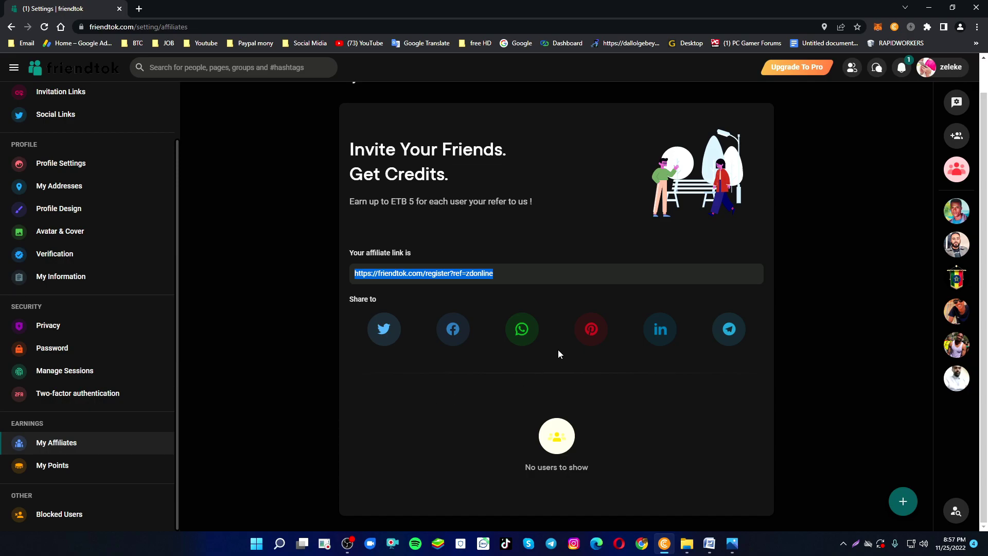
pyautogui.scroll(1, 360, 231)
pyautogui.click(95, 88)
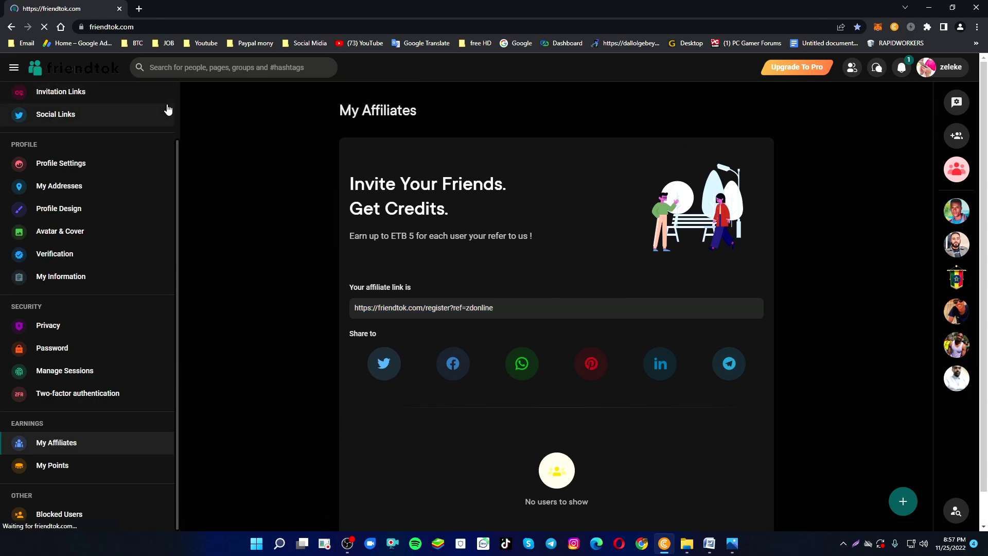